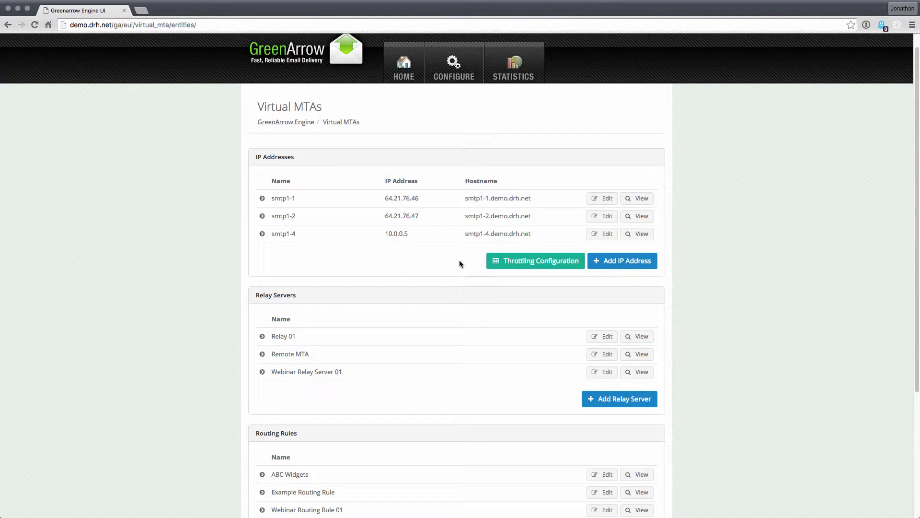
# Review the domain rules in the existing Throttling Template and the blank form for a new throttling template, leaving both without saving.
pyautogui.click(535, 262)
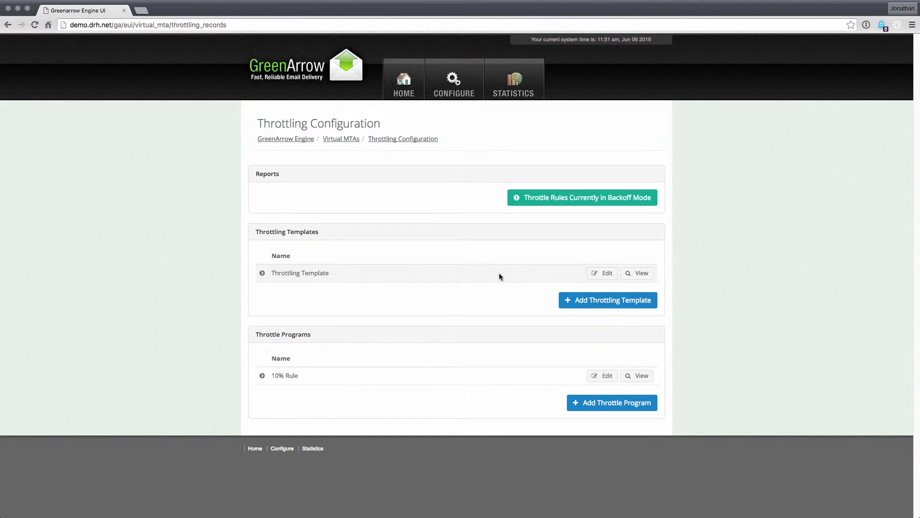
pyautogui.click(594, 273)
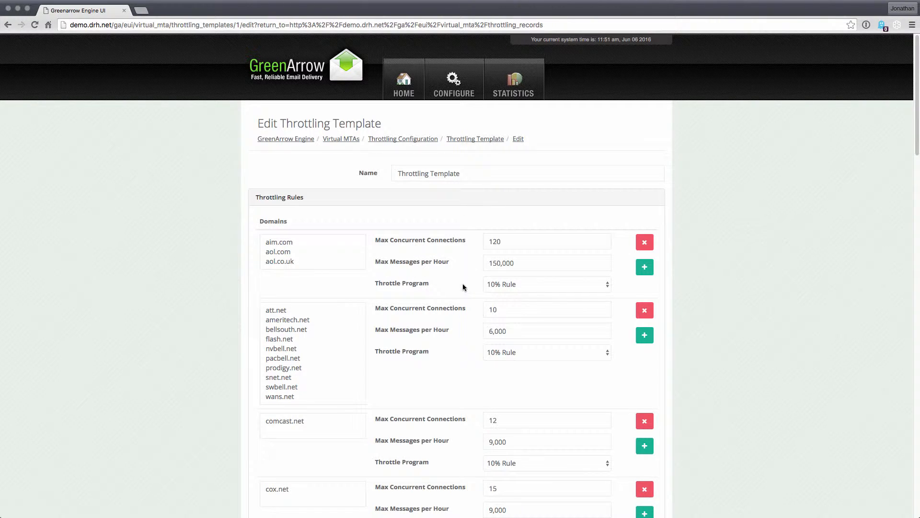
pyautogui.click(305, 262)
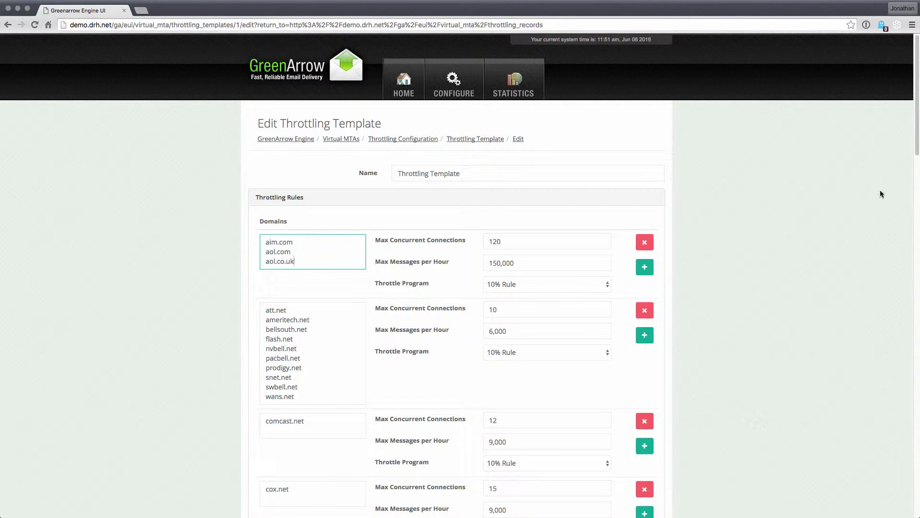
pyautogui.scroll(-5, 904, 139)
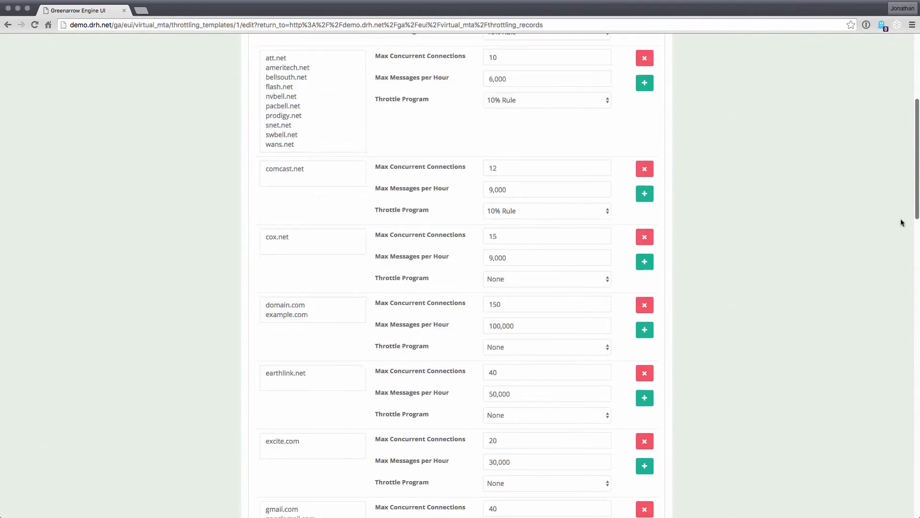
pyautogui.scroll(-15, 901, 222)
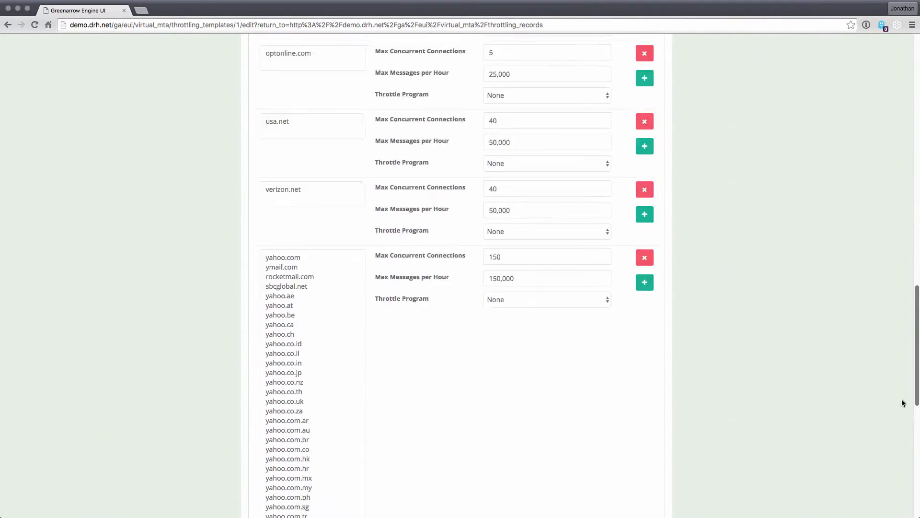
pyautogui.scroll(-9, 903, 402)
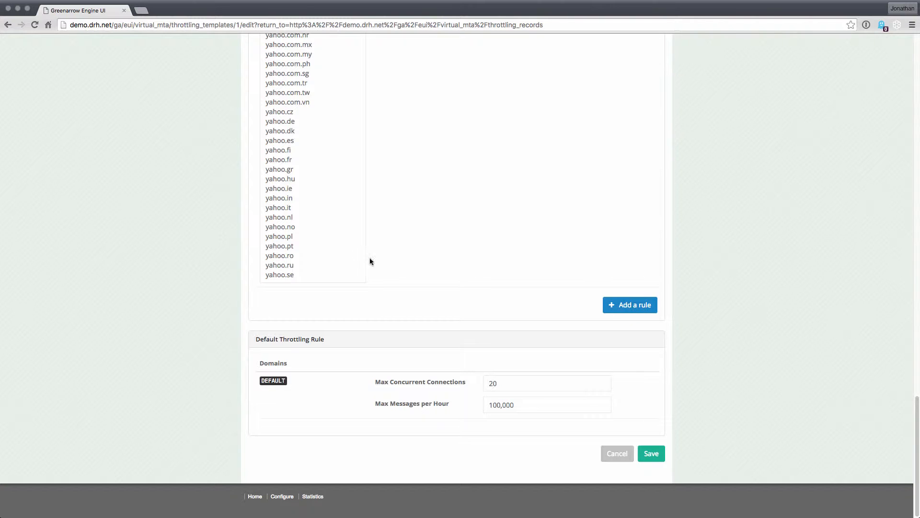
pyautogui.click(617, 453)
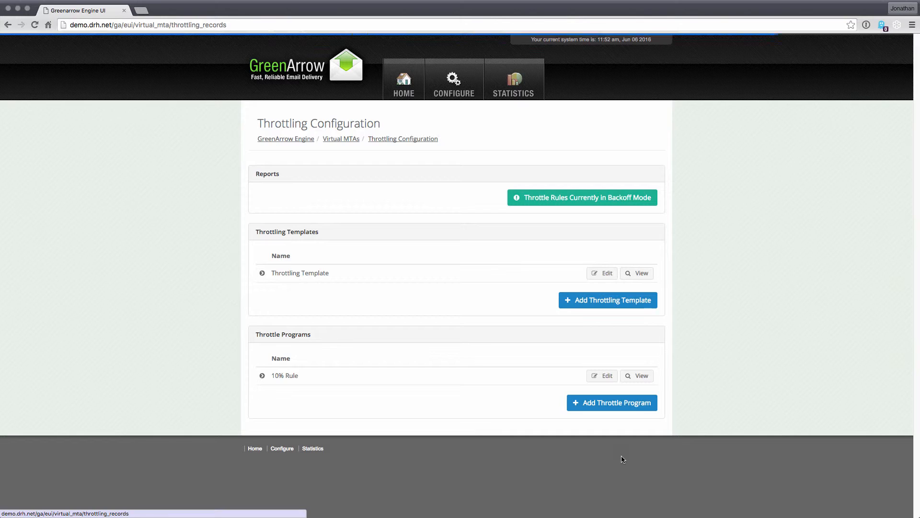
pyautogui.click(582, 300)
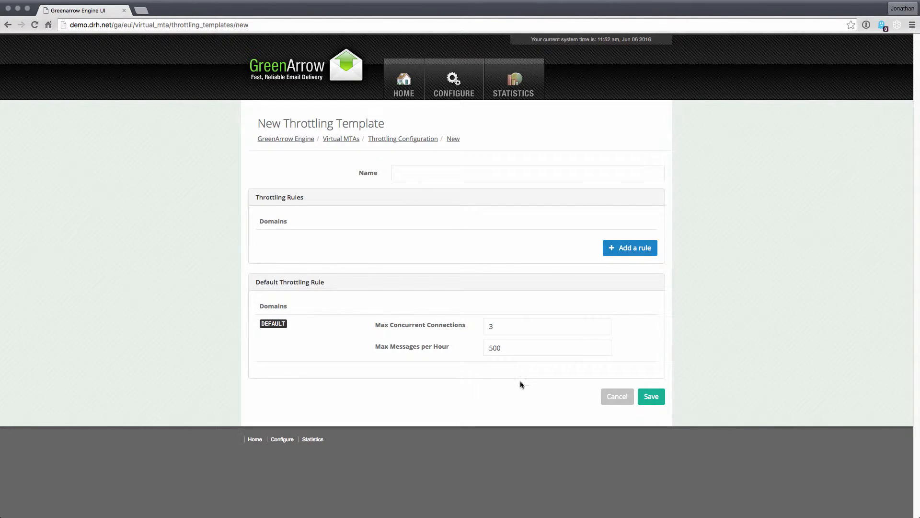
pyautogui.click(616, 398)
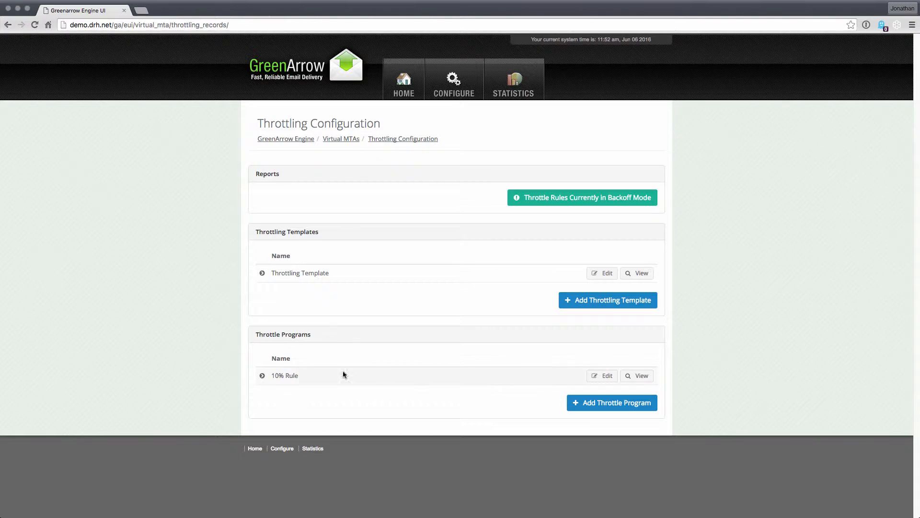
# Start a new throttle program named 15% Rule.
pyautogui.click(602, 405)
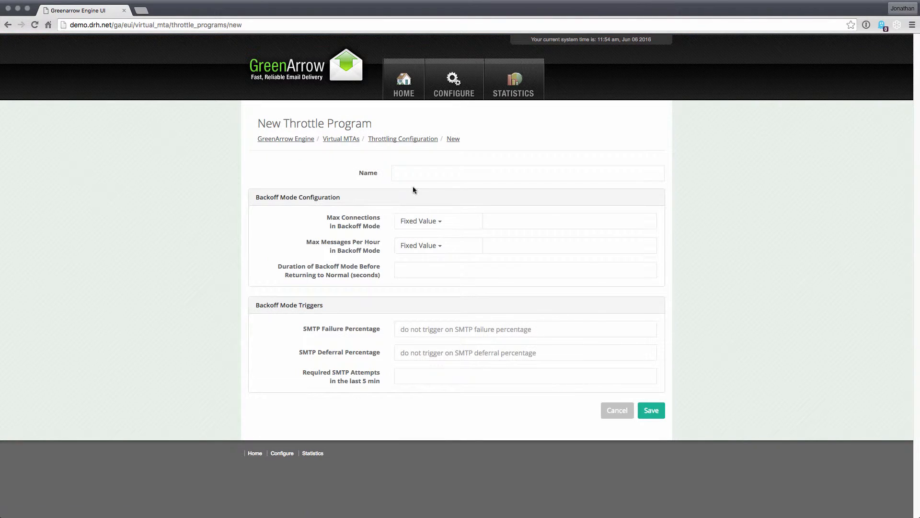
pyautogui.click(423, 175)
pyautogui.write('15% Rule')
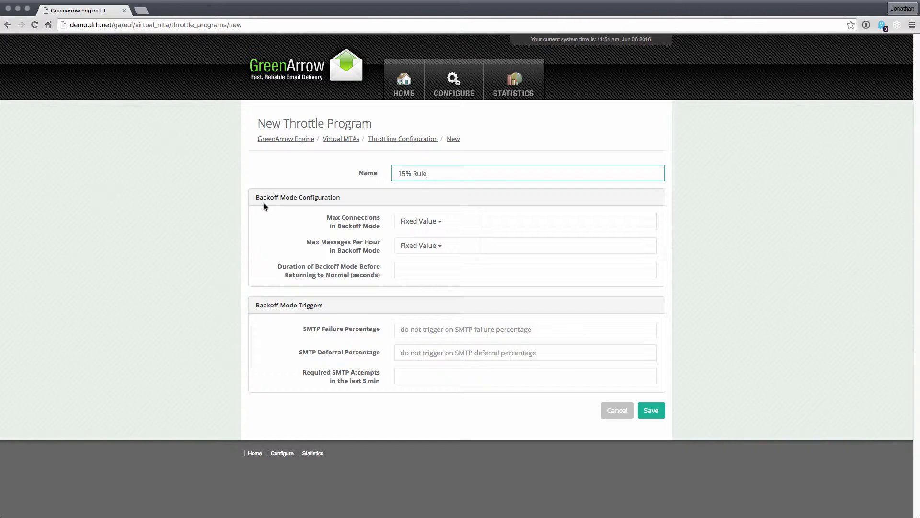
pyautogui.click(299, 215)
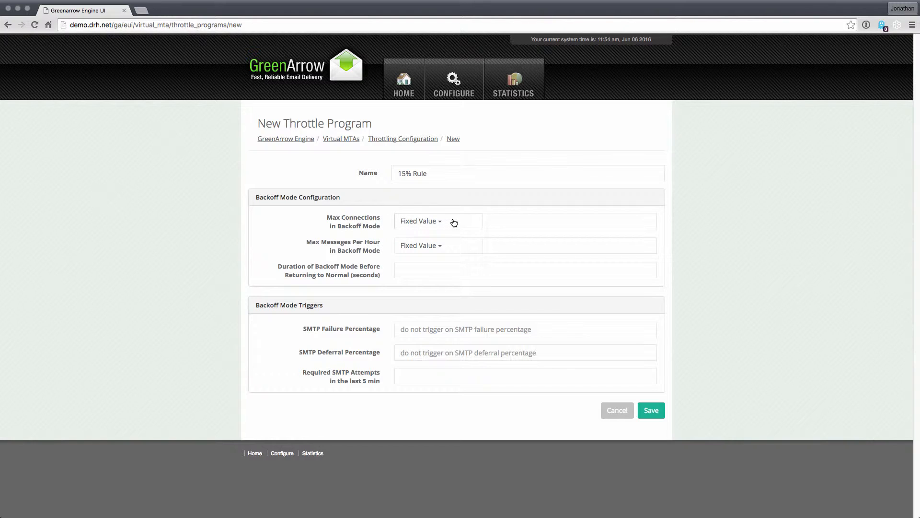
# Set the program's maximum connections in backoff mode to 15 as a Percentage of Normal.
pyautogui.click(426, 221)
pyautogui.click(428, 244)
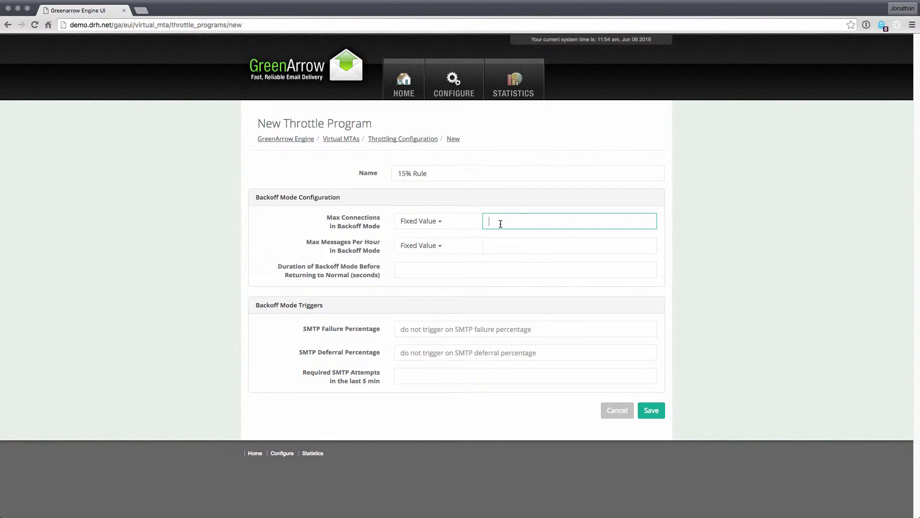
pyautogui.write('15')
pyautogui.click(455, 223)
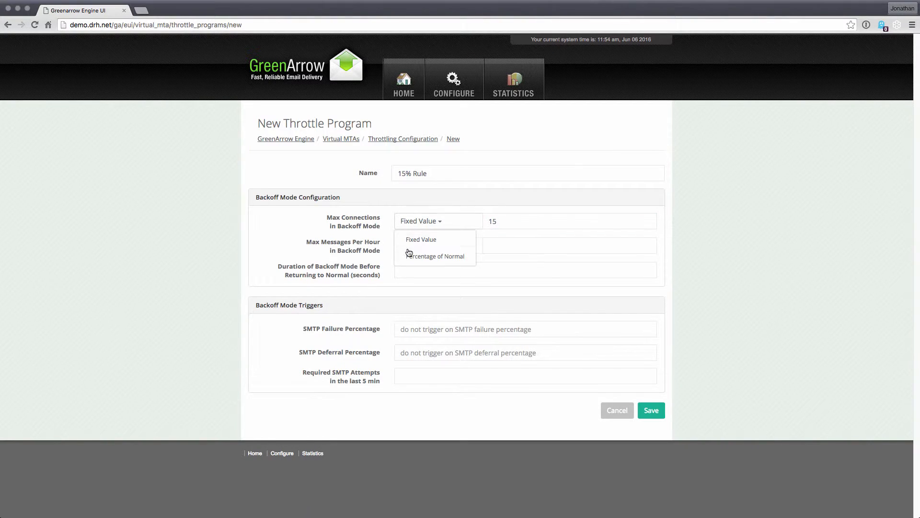
pyautogui.click(412, 256)
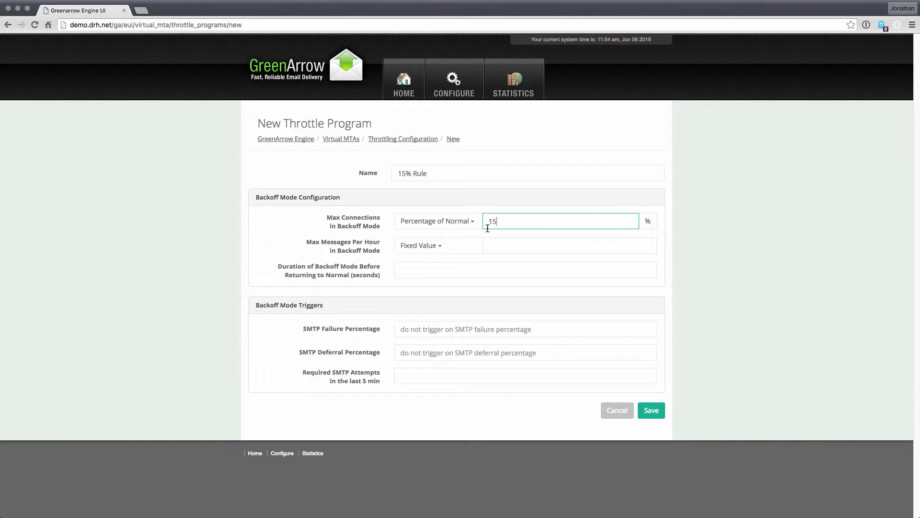
# Limit messages per hour in backoff mode to 15 as a Percentage of Normal, with a backoff duration of 600 seconds.
pyautogui.click(439, 247)
pyautogui.click(410, 280)
pyautogui.click(496, 246)
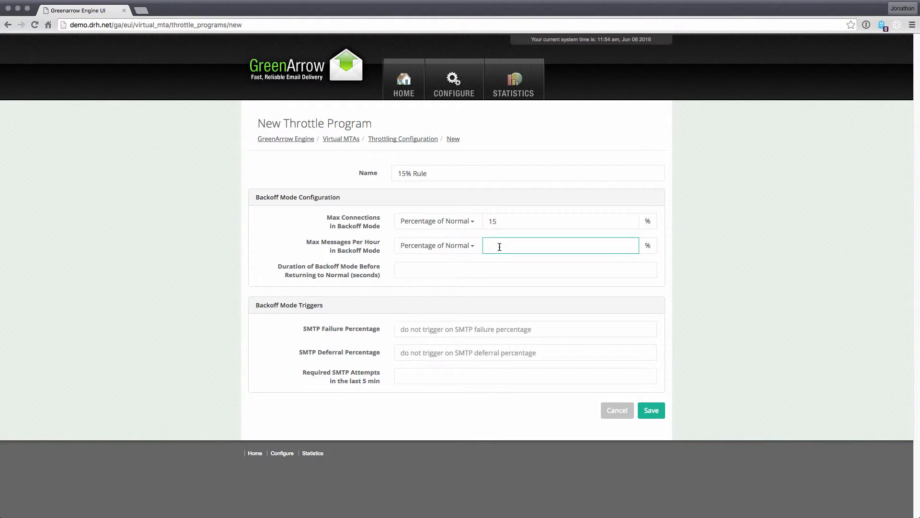
pyautogui.write('15')
pyautogui.click(429, 269)
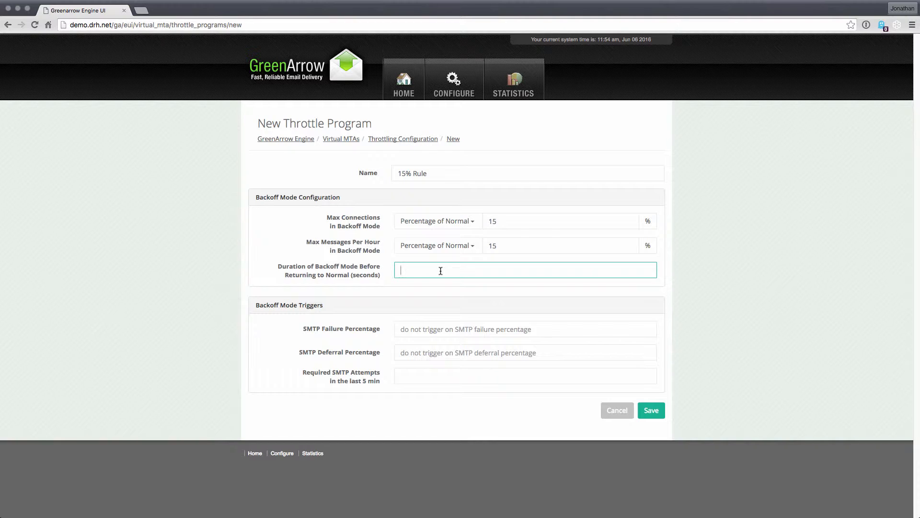
pyautogui.write('600')
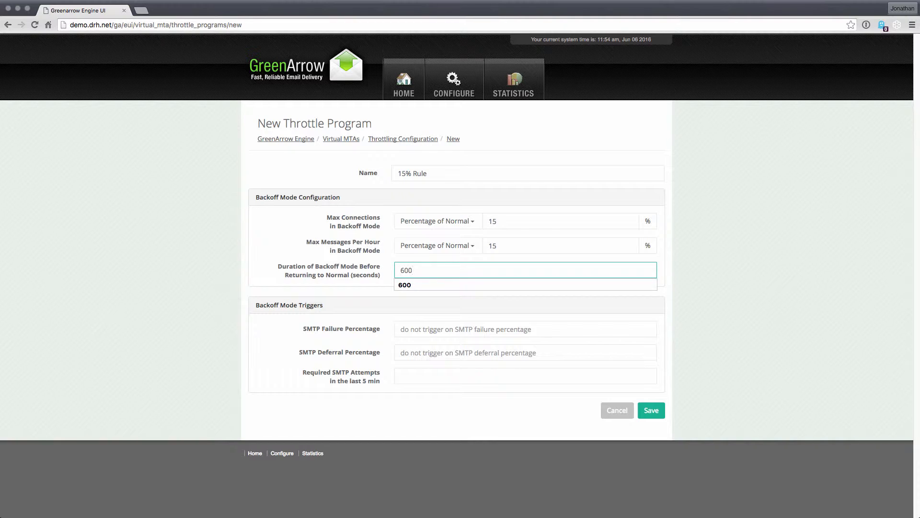
pyautogui.click(407, 283)
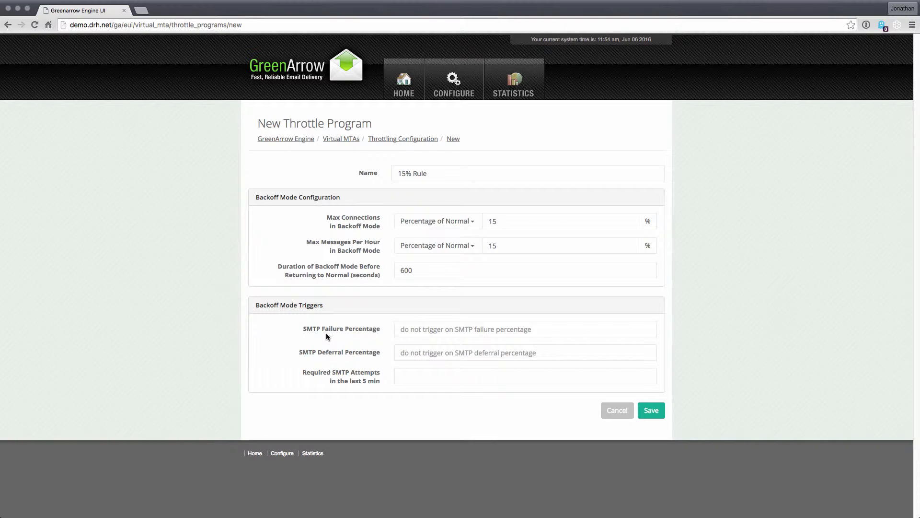
# Set the backoff triggers to SMTP failure 15, SMTP deferral 15 and 500 required attempts in 5 minutes, and save the program.
pyautogui.click(420, 331)
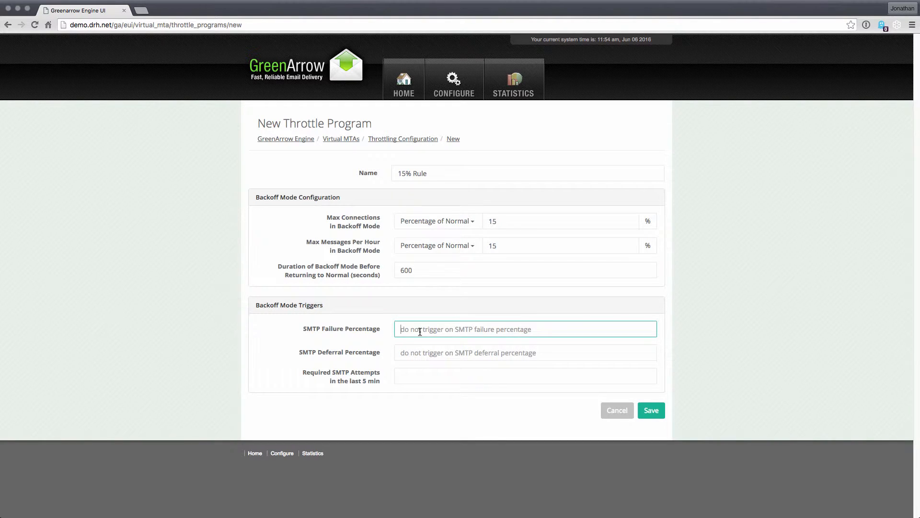
pyautogui.write('15')
pyautogui.press('Tab')
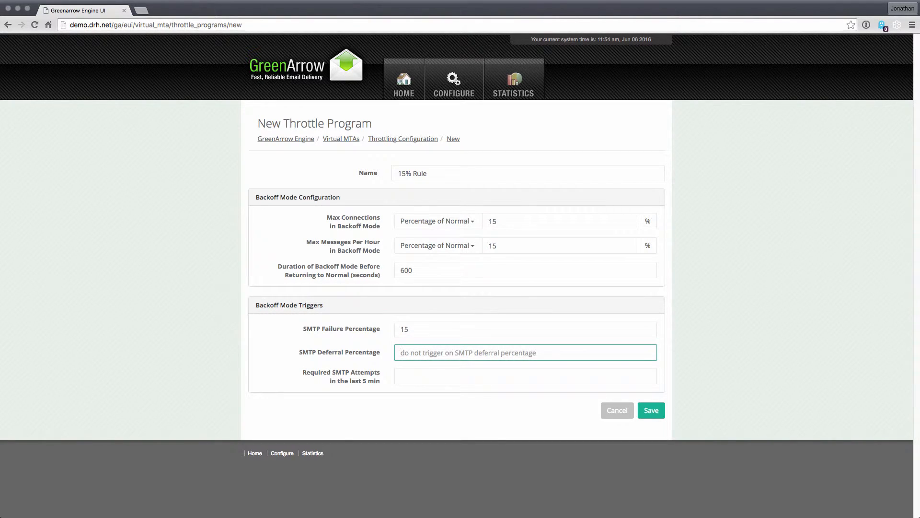
pyautogui.write('15')
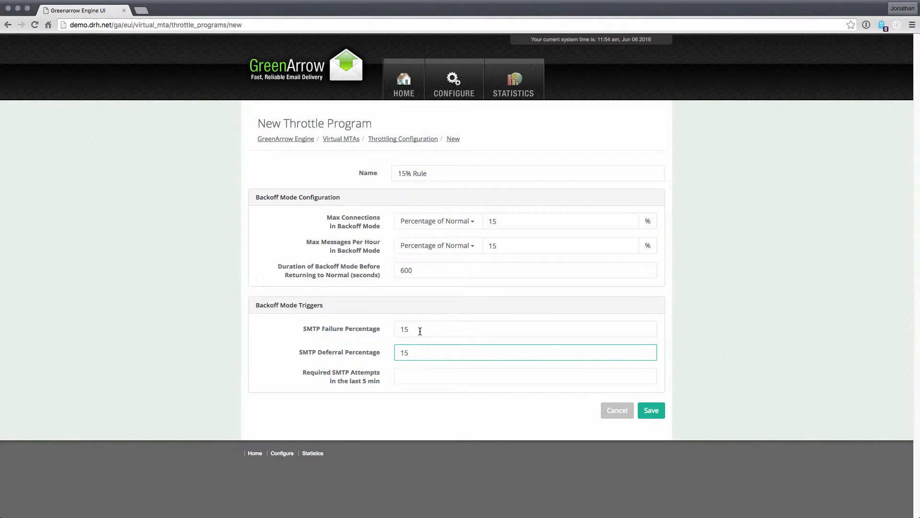
pyautogui.click(408, 375)
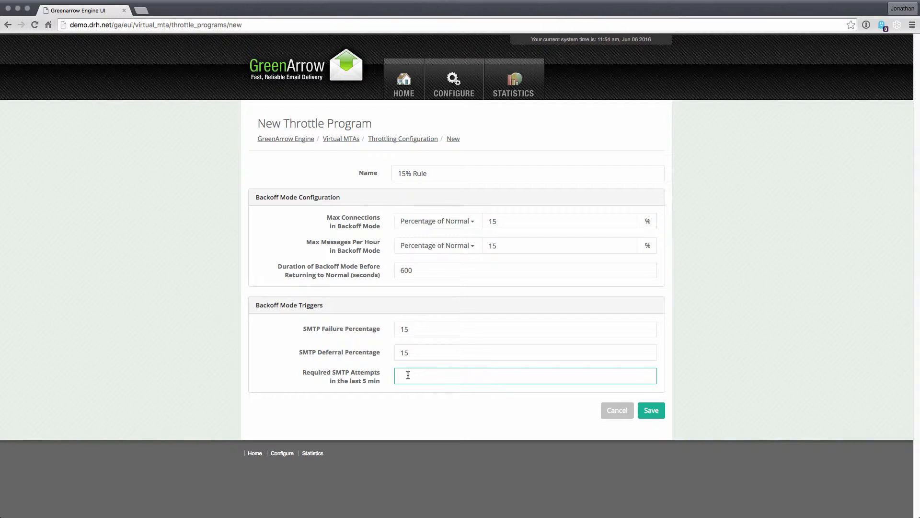
pyautogui.write('500')
pyautogui.click(652, 410)
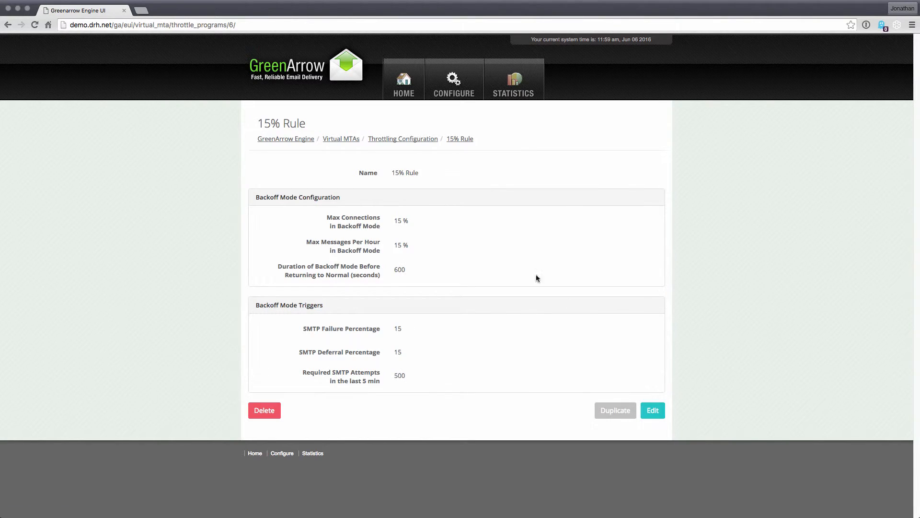
# In the Throttling Template, assign the 15% Rule throttle program to the aim.com/aol.com domain group and to cox.net.
pyautogui.click(423, 139)
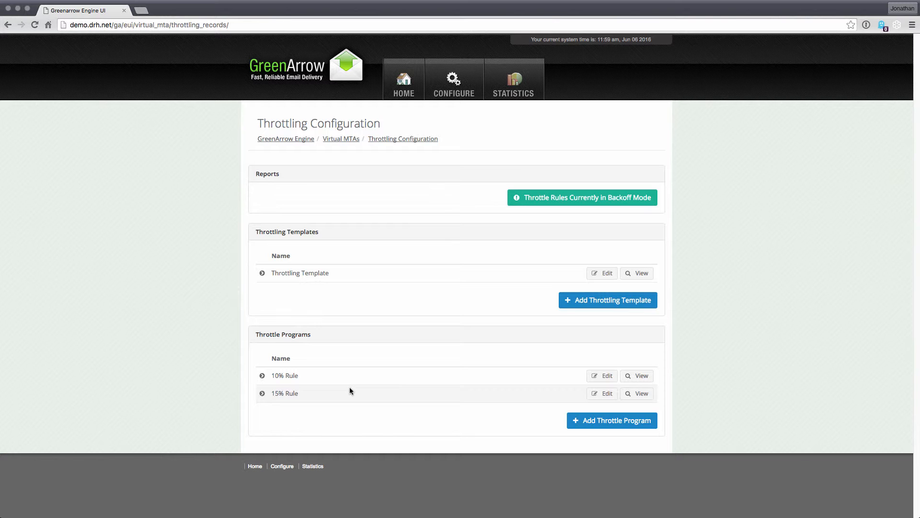
pyautogui.click(596, 278)
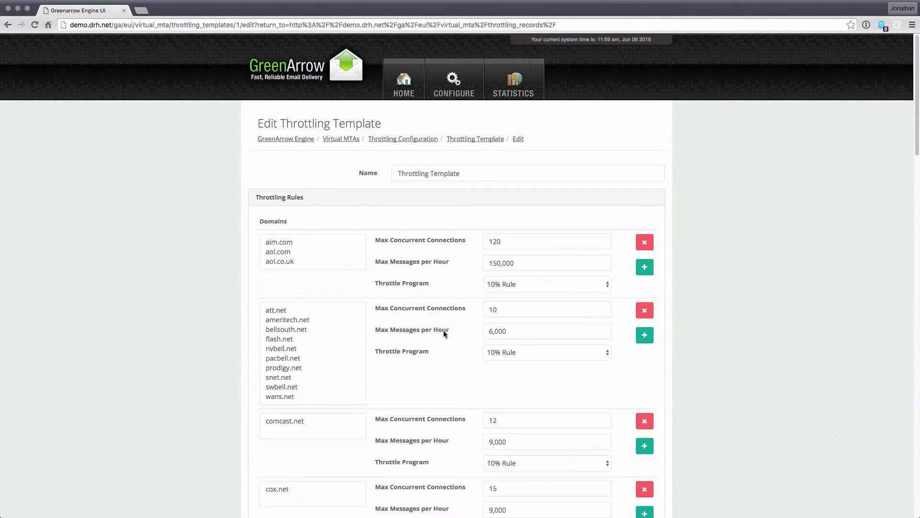
pyautogui.click(514, 286)
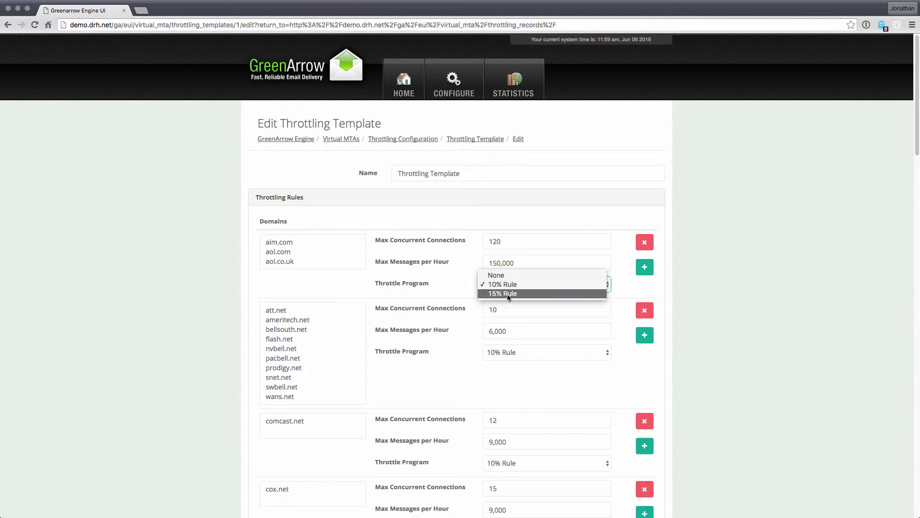
pyautogui.press('Escape')
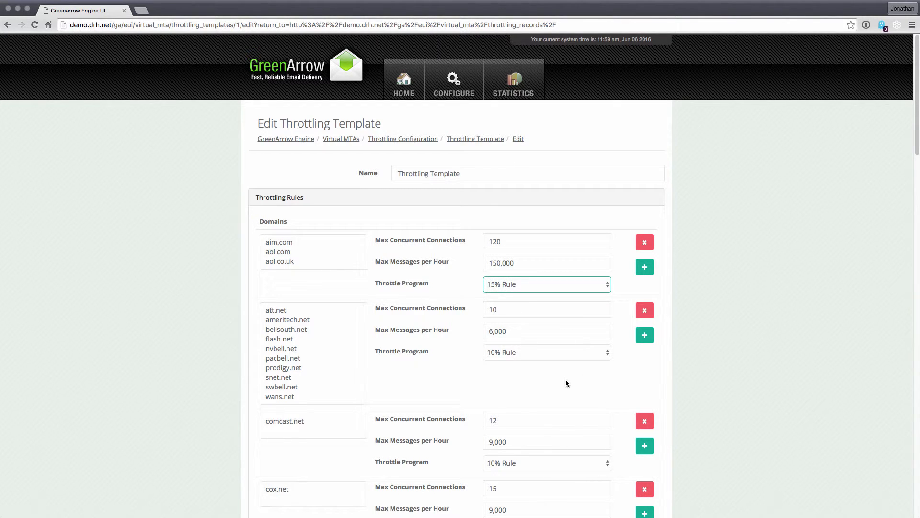
pyautogui.scroll(-4, 566, 381)
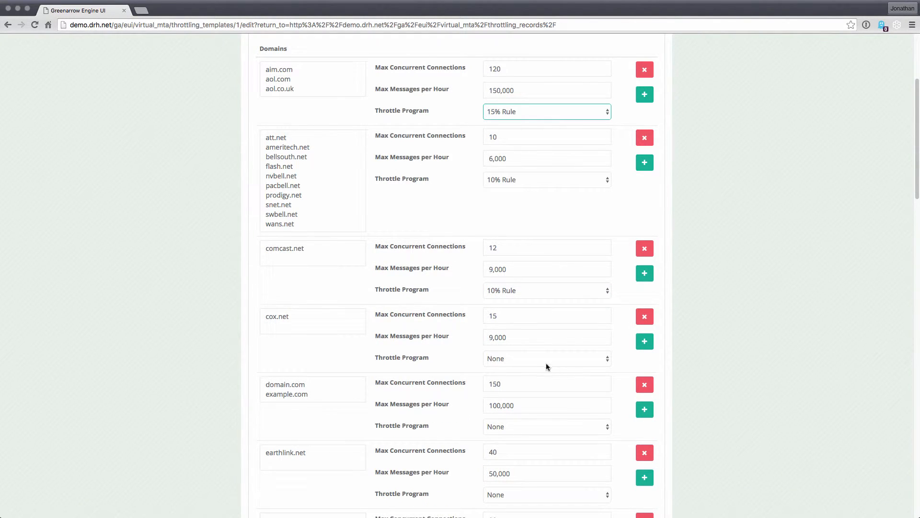
pyautogui.click(547, 365)
pyautogui.click(535, 378)
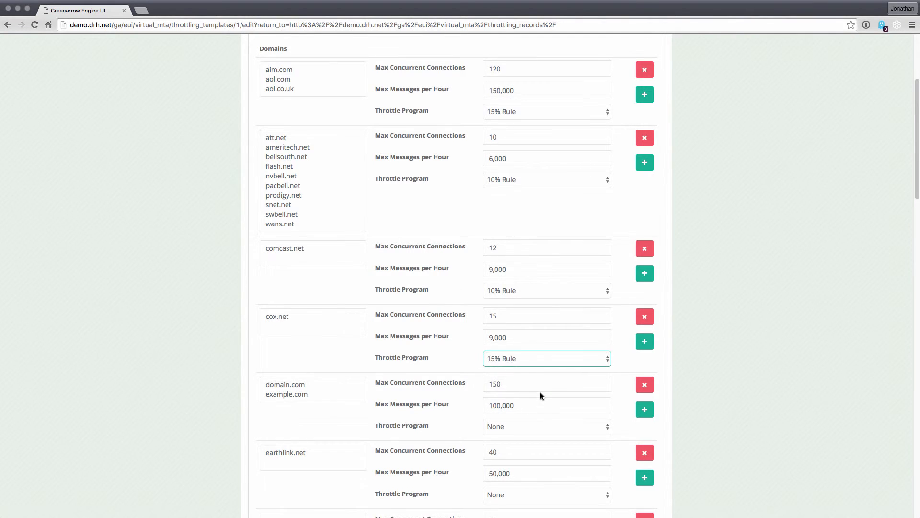
# Assign the 15% Rule throttle program to the hotmail.com/outlook.com domain group and save the template.
pyautogui.scroll(-8, 540, 395)
pyautogui.click(528, 355)
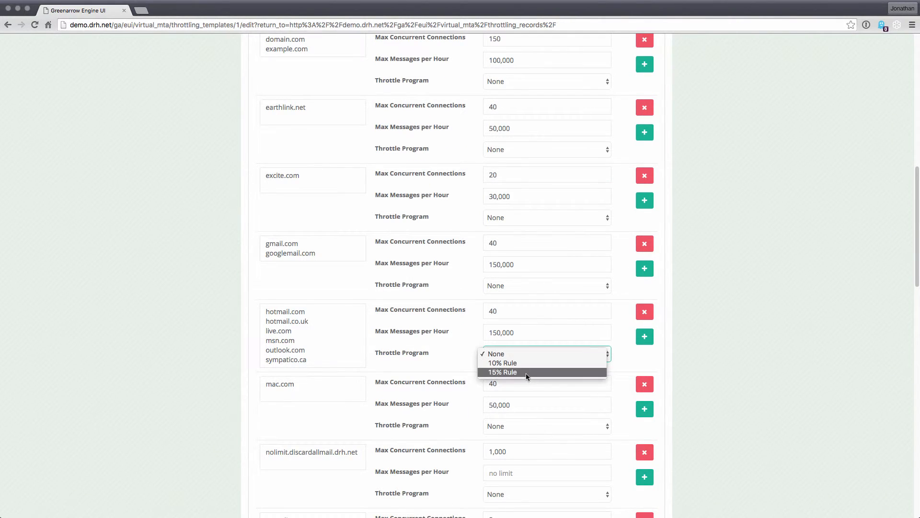
pyautogui.click(525, 373)
pyautogui.scroll(-20, 708, 416)
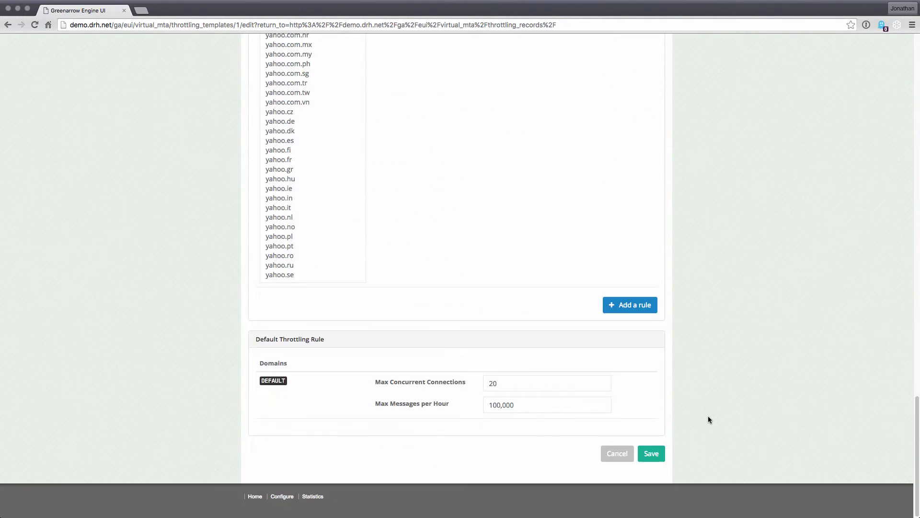
pyautogui.click(651, 453)
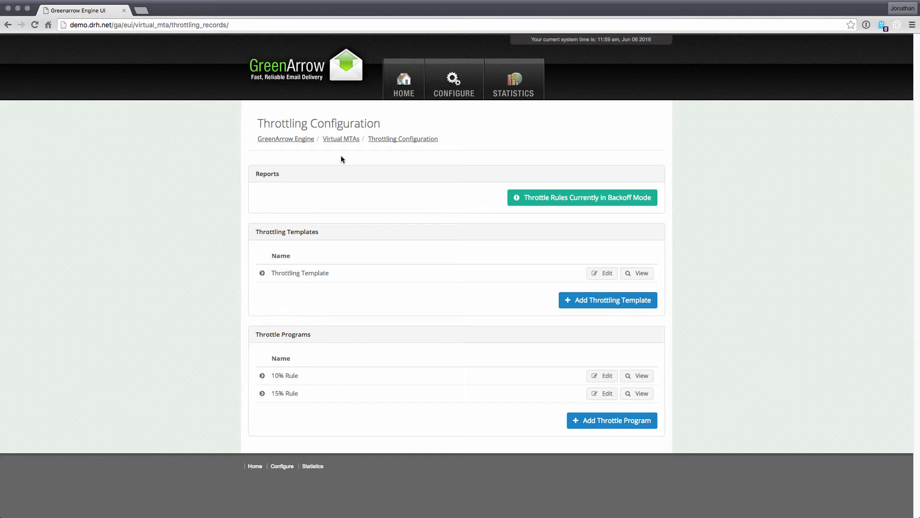
# View the details of the smtp1-4 IP address among the Virtual MTAs.
pyautogui.click(342, 139)
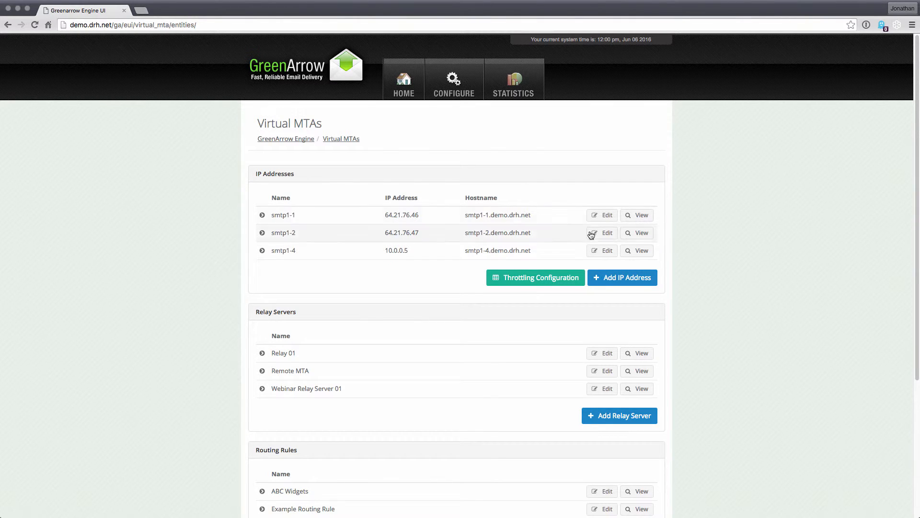
pyautogui.click(625, 250)
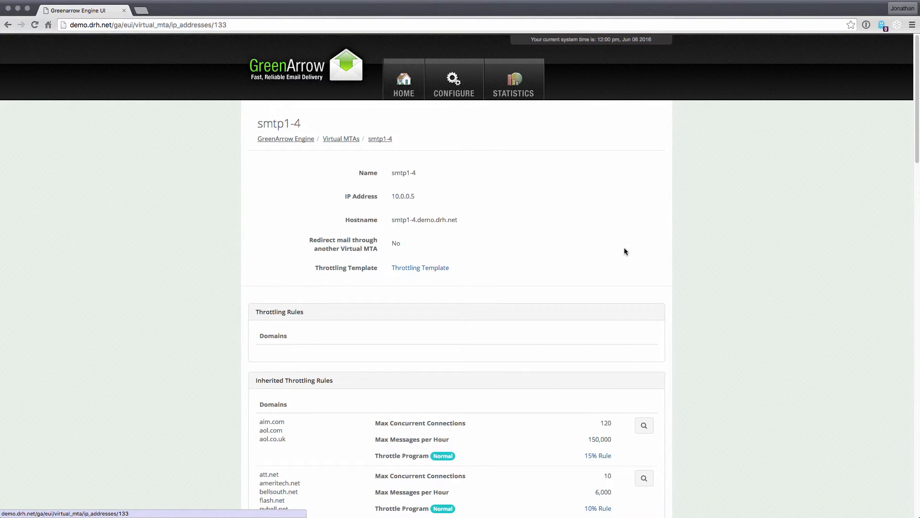
# From the smtp1-4 details, review the inherited 15% Rule throttle program and the linked Throttling Template.
pyautogui.scroll(-4, 644, 284)
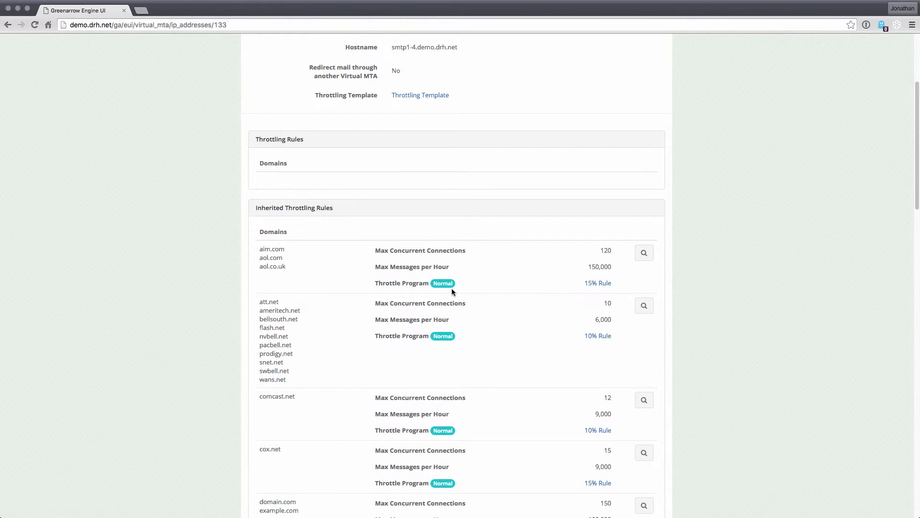
pyautogui.click(594, 284)
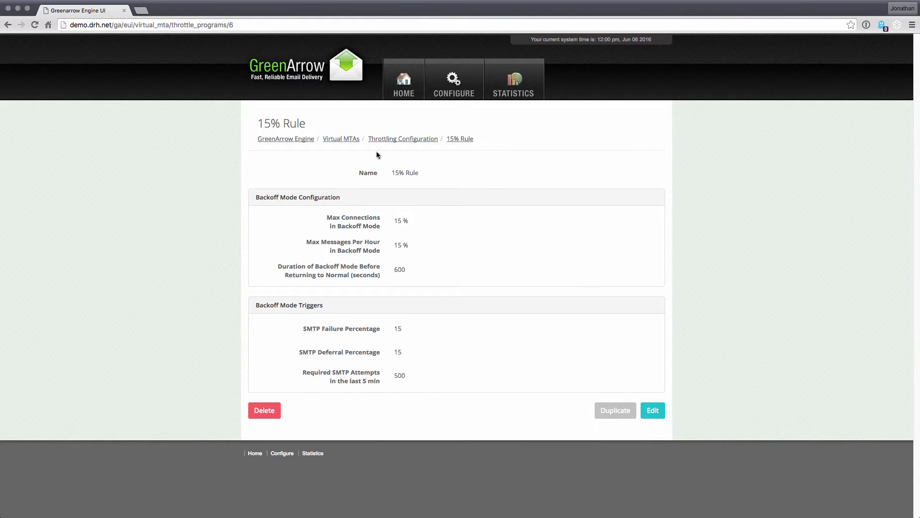
pyautogui.click(8, 24)
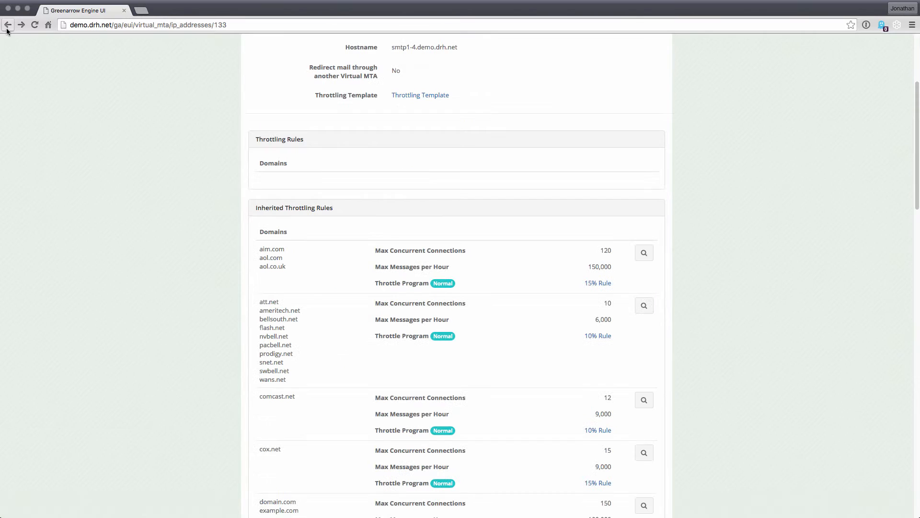
pyautogui.click(428, 96)
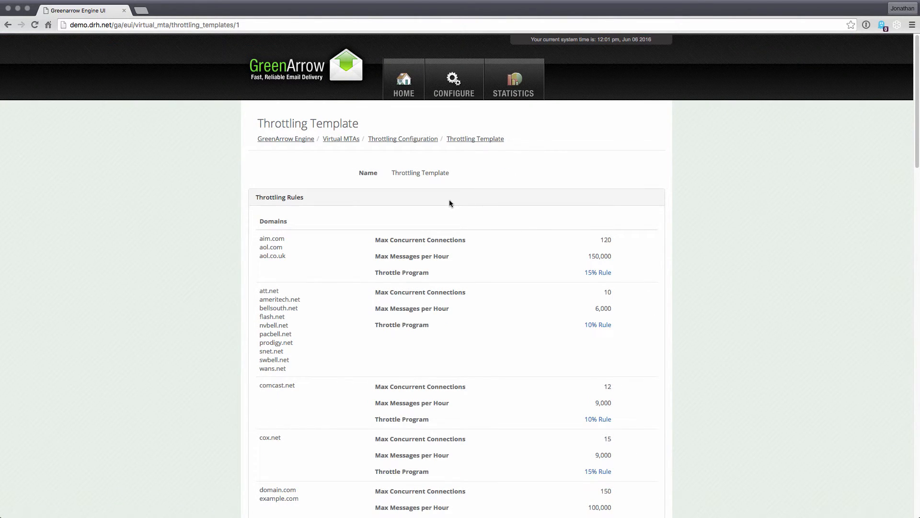
# Open the smtp1-4 IP address for editing and add its own throttling rule for the domains aim.com and aol.com.
pyautogui.click(341, 139)
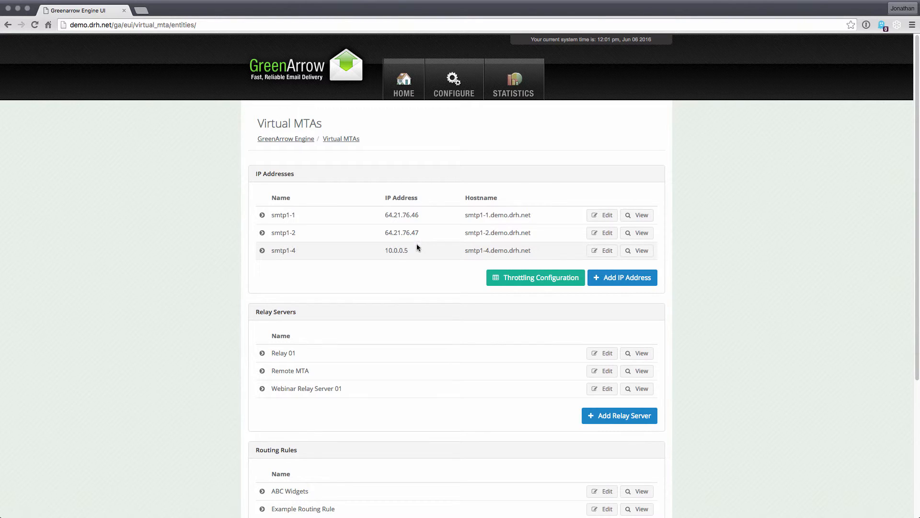
pyautogui.click(639, 251)
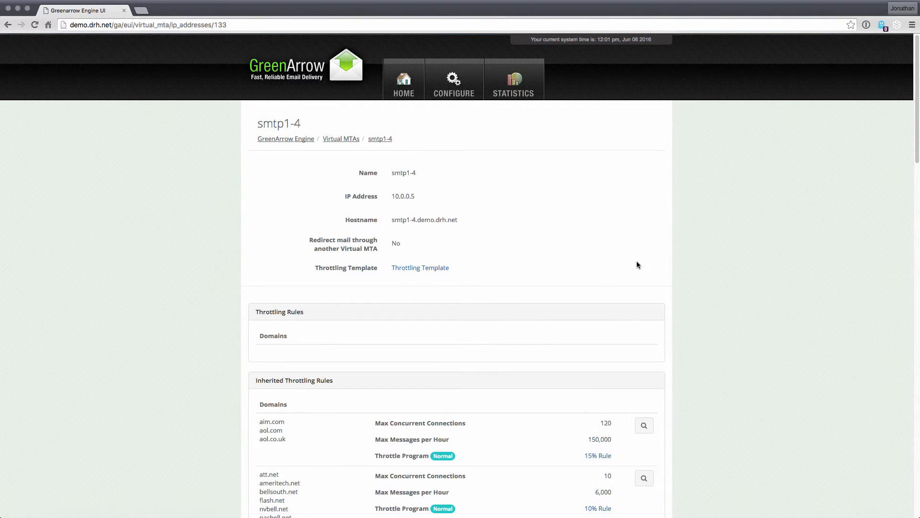
pyautogui.scroll(-20, 696, 411)
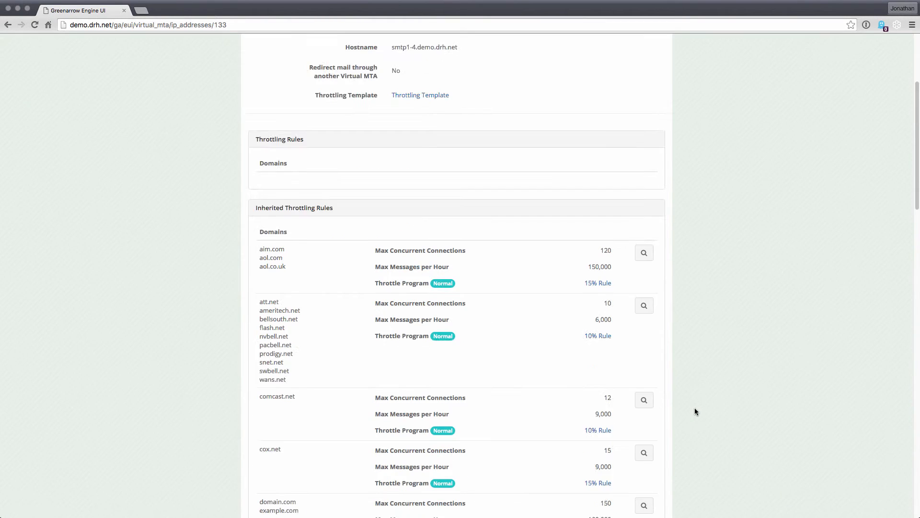
pyautogui.click(662, 450)
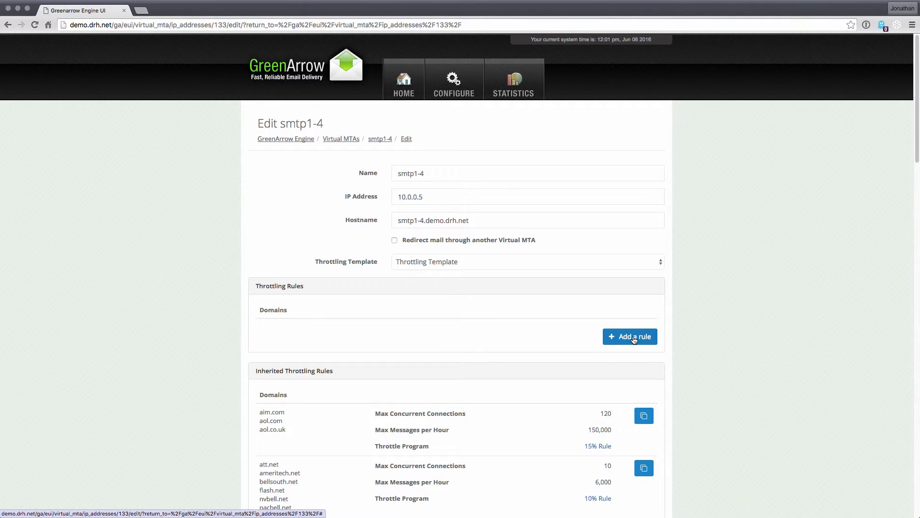
pyautogui.click(634, 337)
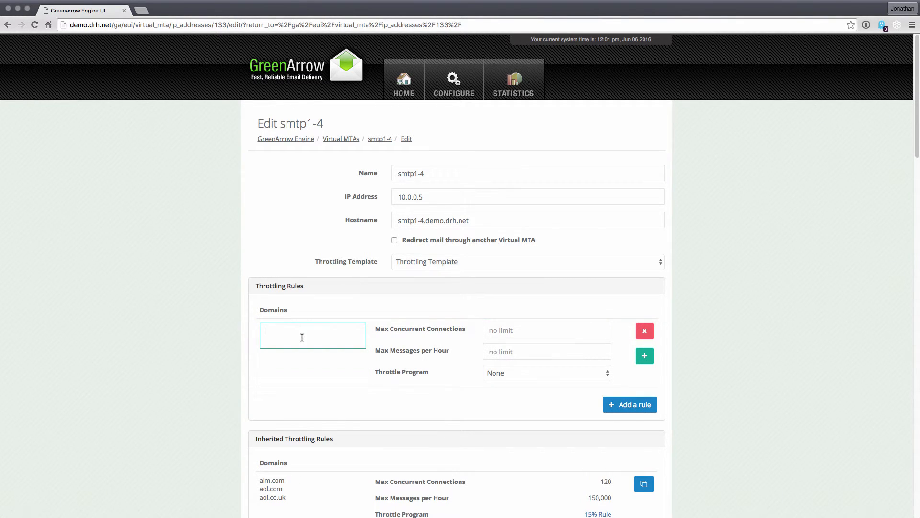
pyautogui.write('aim.com')
pyautogui.press('Return')
pyautogui.write('aol.com')
# Set the rule to 50 max concurrent connections, 5000 max messages per hour and the 10% Rule throttle program, and save the IP address.
pyautogui.click(544, 328)
pyautogui.write('50')
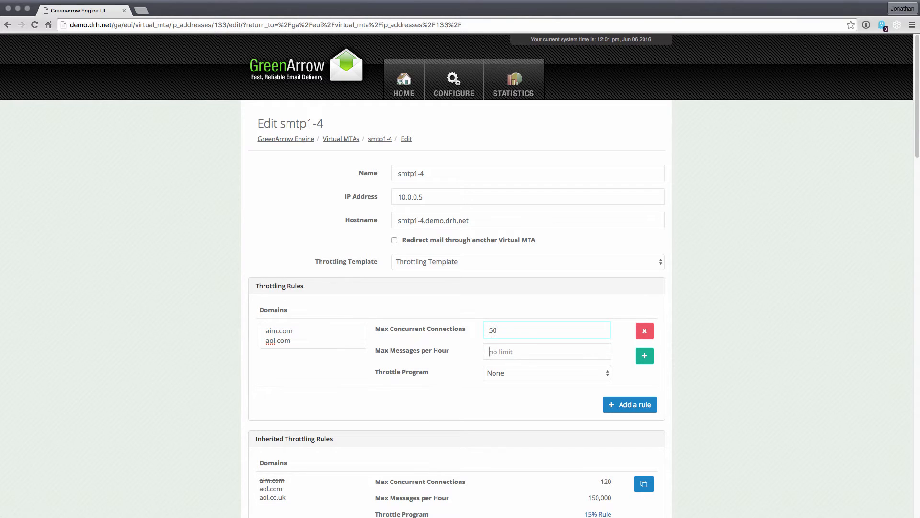
pyautogui.press('Tab')
pyautogui.write('5000')
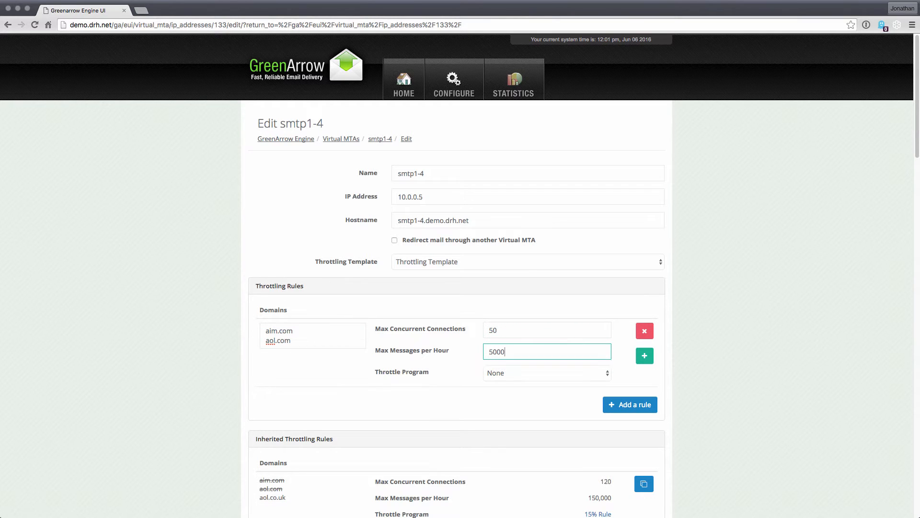
pyautogui.click(562, 373)
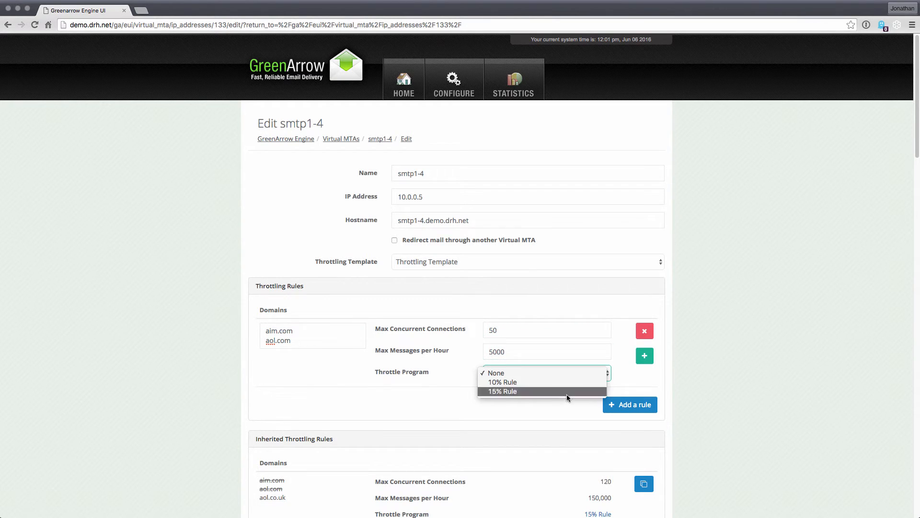
pyautogui.click(560, 383)
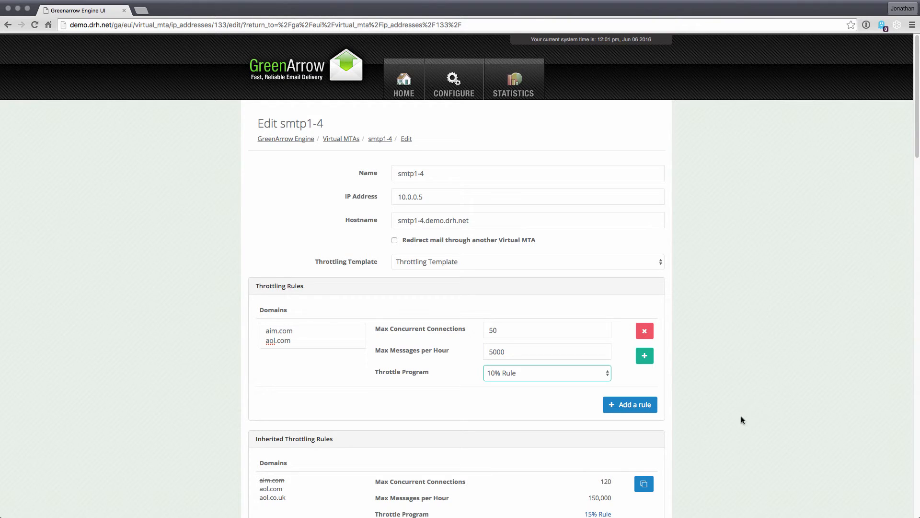
pyautogui.scroll(-20, 741, 417)
pyautogui.click(651, 456)
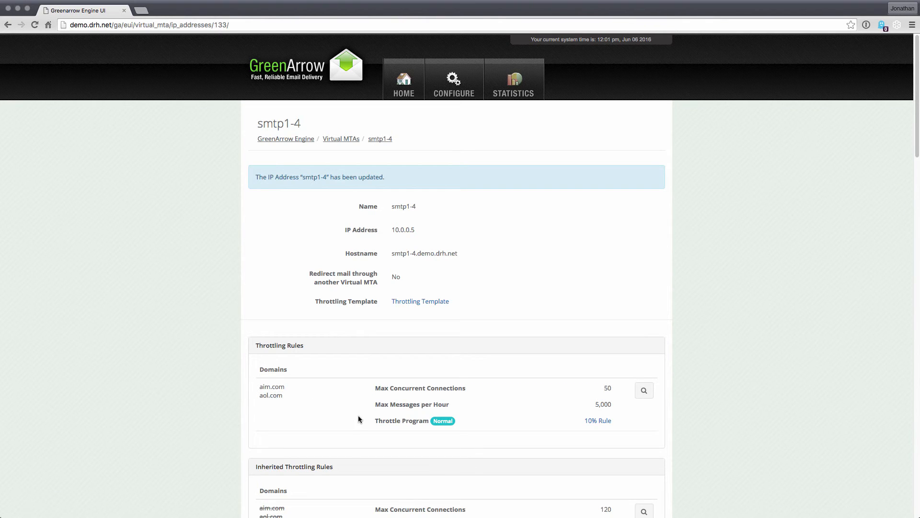
# Delete the aim.com/aol.com throttling rule from smtp1-4's own rules, save the IP address and return to the Virtual MTAs overview.
pyautogui.scroll(-4, 464, 430)
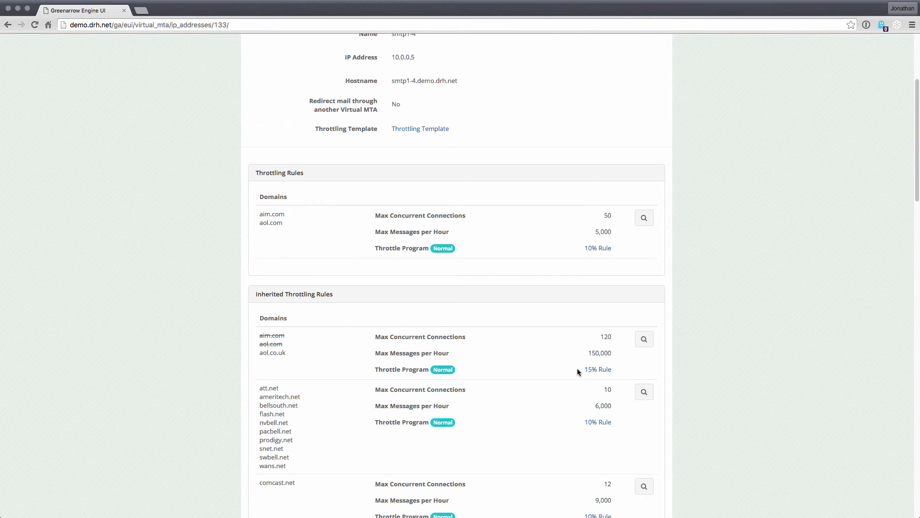
pyautogui.scroll(-20, 698, 389)
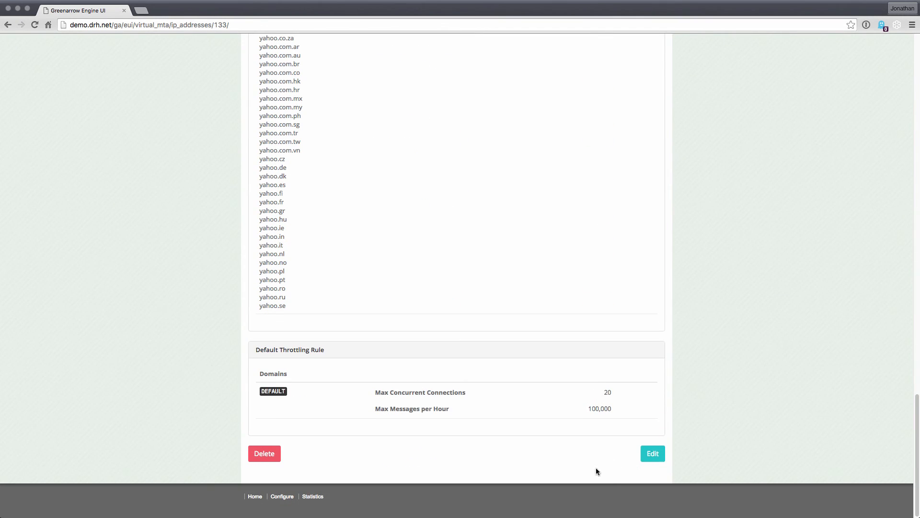
pyautogui.click(655, 454)
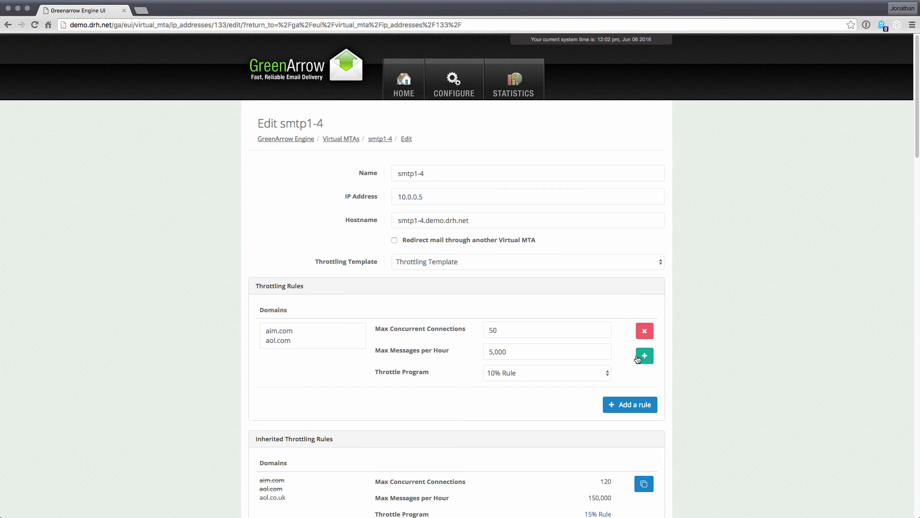
pyautogui.click(645, 331)
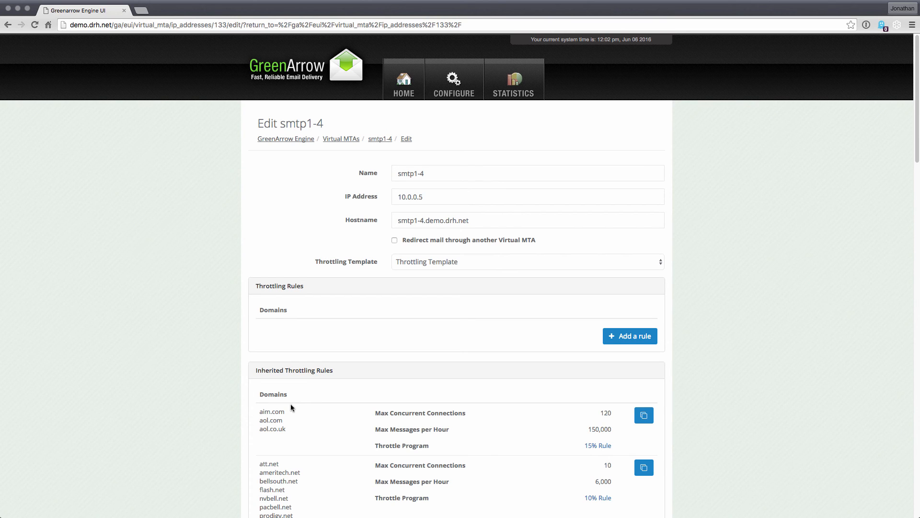
pyautogui.scroll(-20, 729, 454)
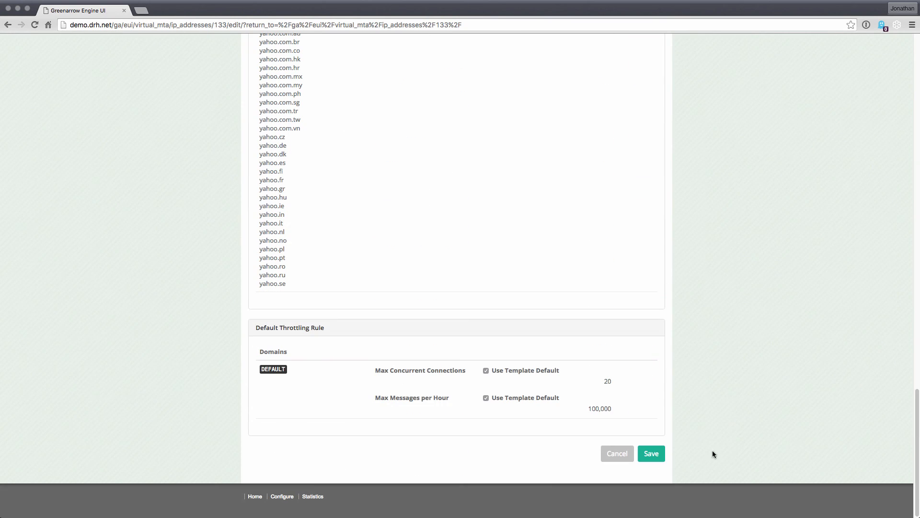
pyautogui.click(651, 453)
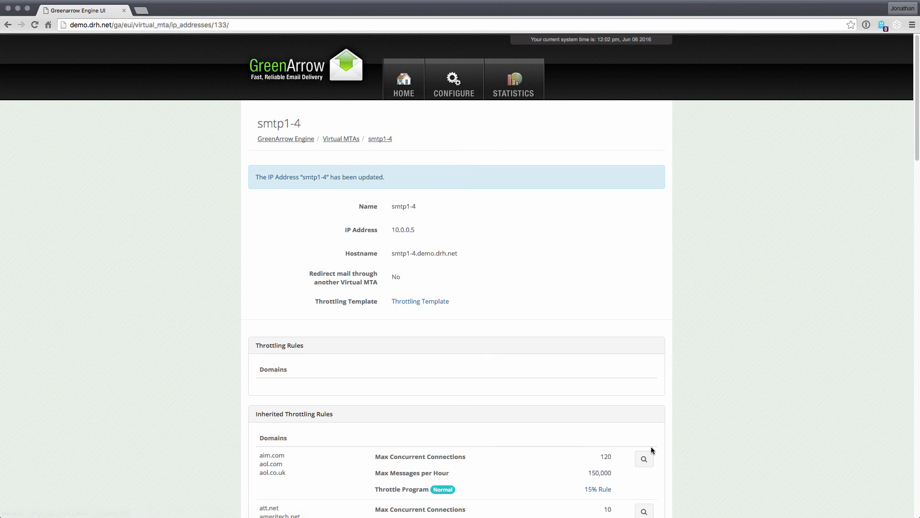
pyautogui.click(341, 141)
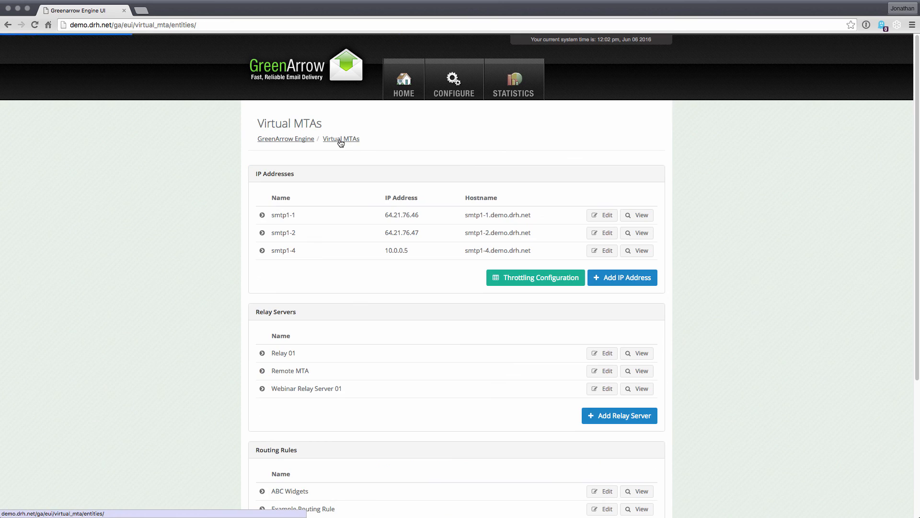